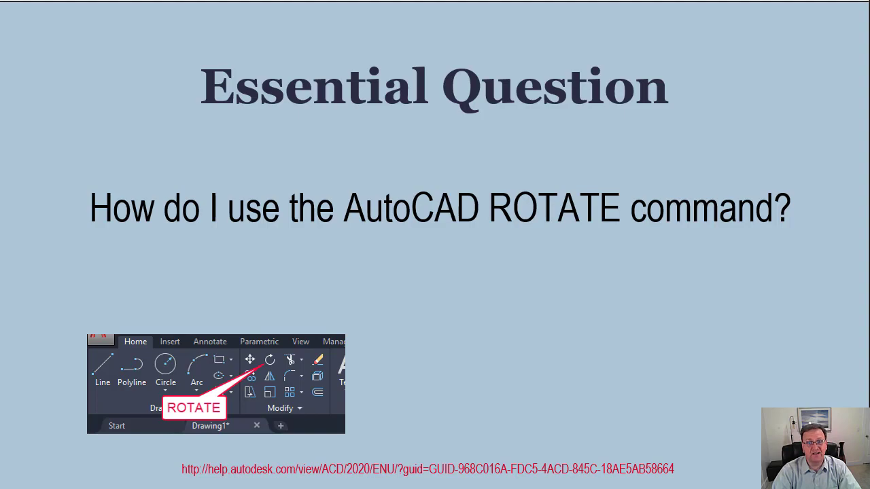
Advance the presentation from the Essential Question slide to the ROTATE slide.
key(Right)
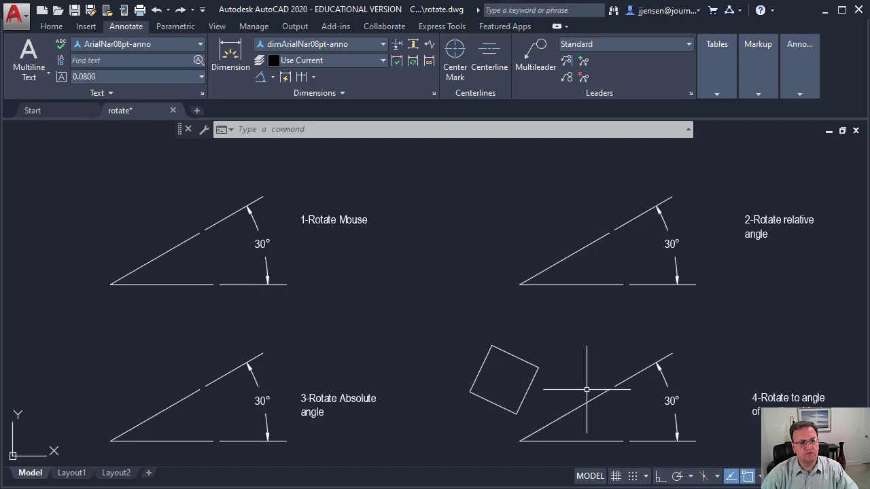
Clear the partly typed 'rotate' and start ROTATE from the Home tab's Modify panel.
click(363, 134)
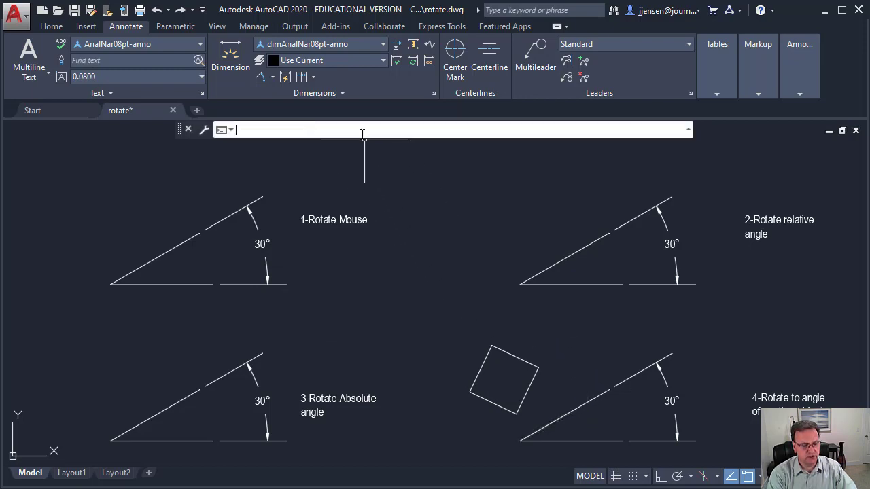
text(rotate)
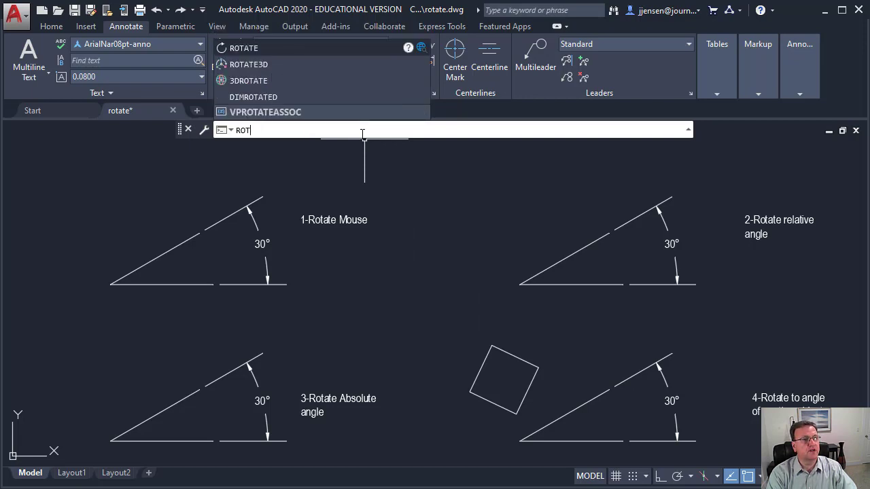
key(BackSpace)
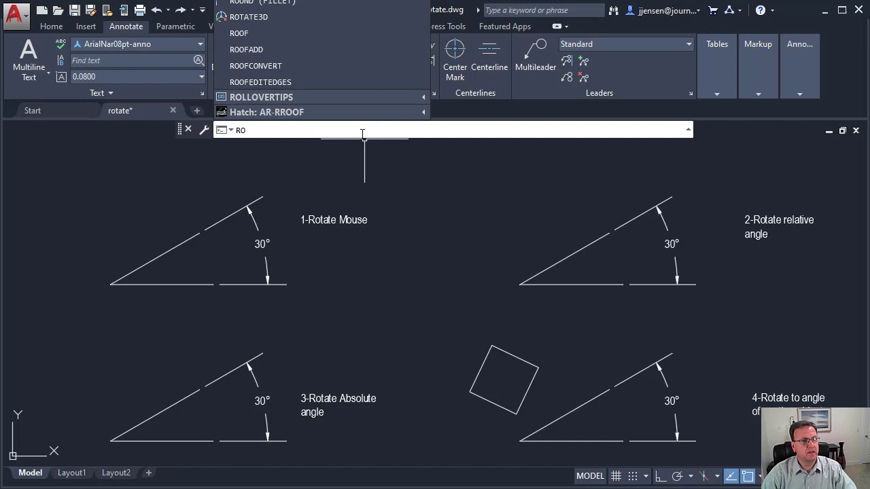
key(BackSpace)
key(BackSpace)
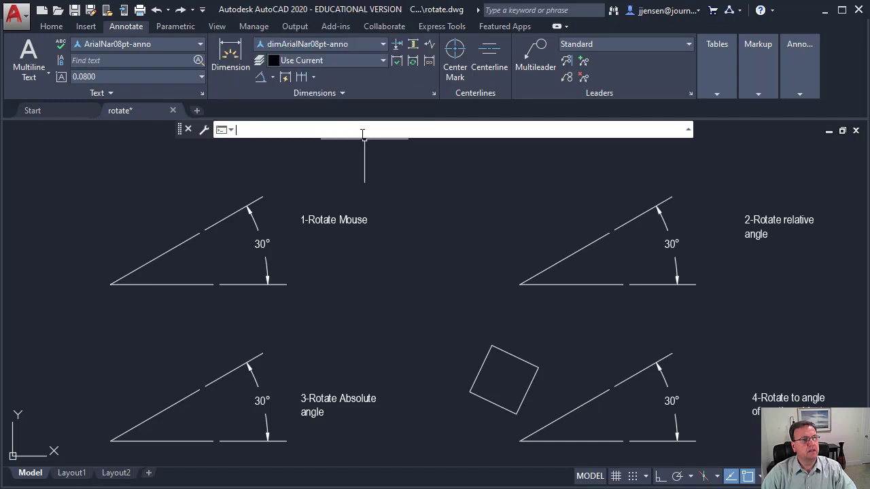
click(50, 27)
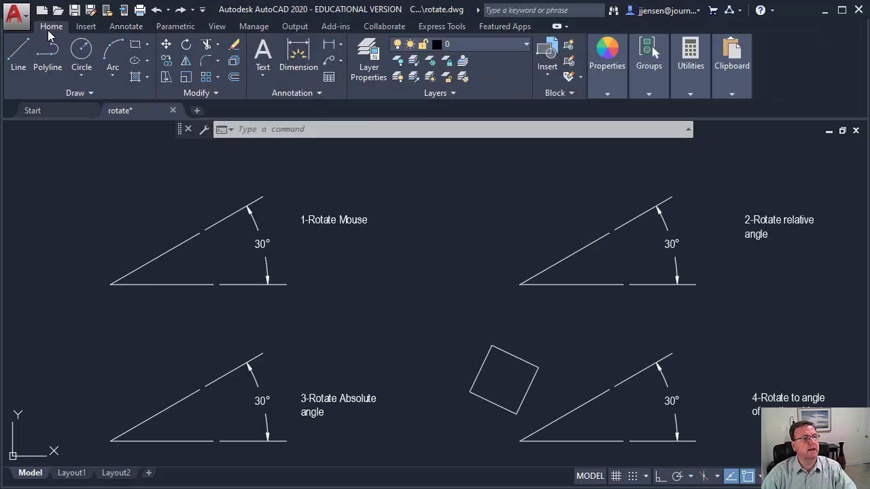
click(184, 48)
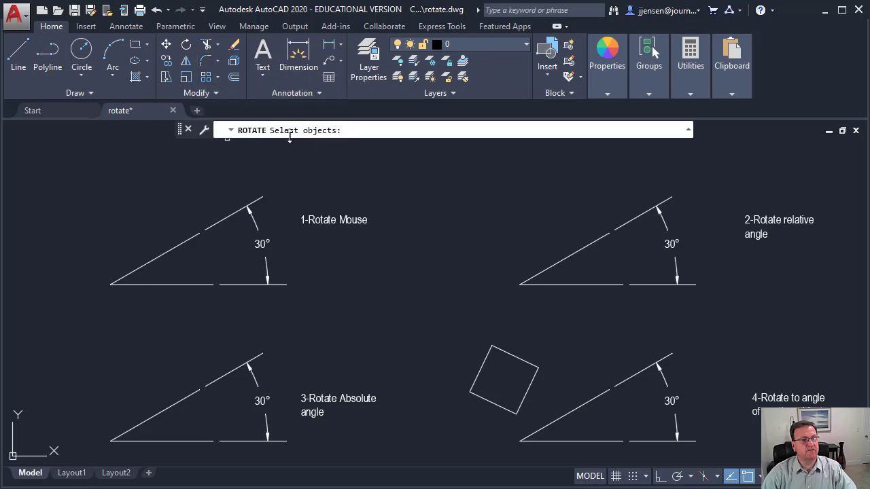
Rotate triangle 1's sloped line about its lower endpoint by mouse until its angle reads 47°.
click(187, 240)
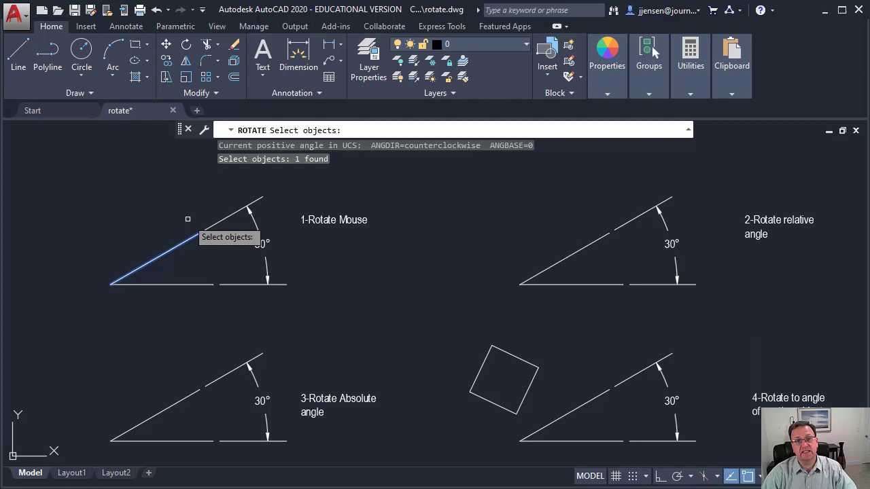
key(Return)
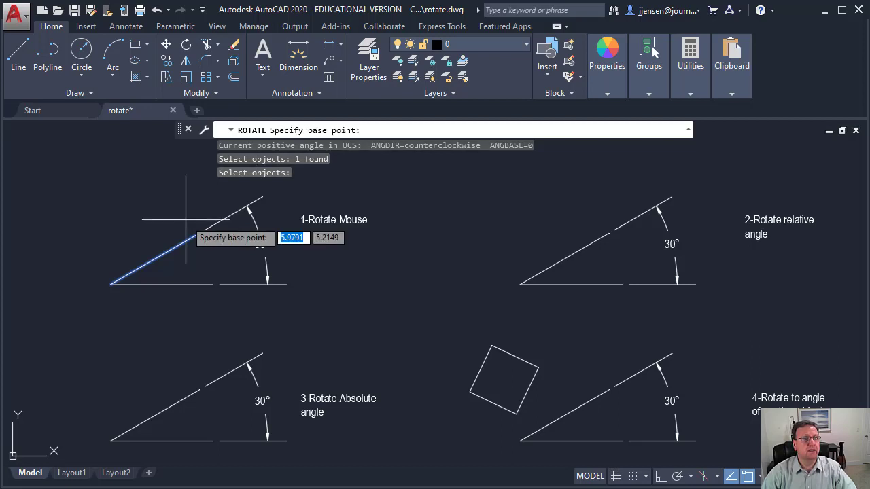
click(110, 284)
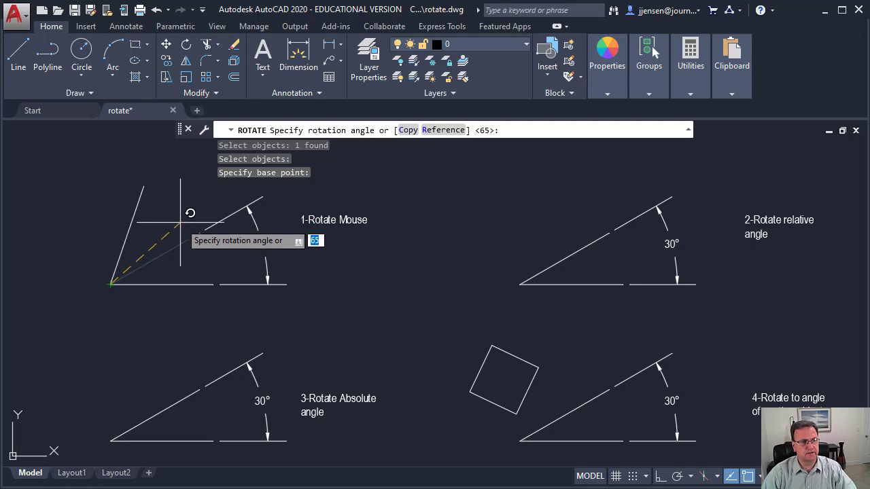
click(194, 259)
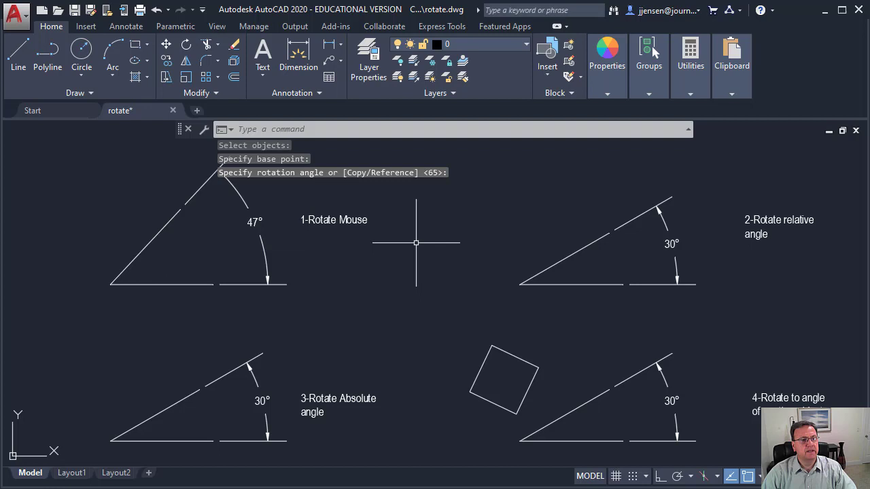
Rerun ROTATE and turn the 2-Rotate sloped line 60° about its left endpoint to 90°.
click(379, 130)
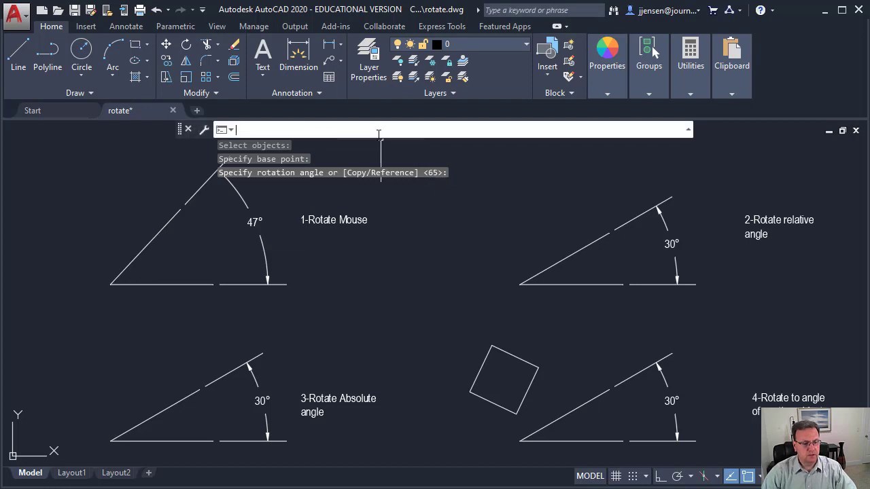
text(ro)
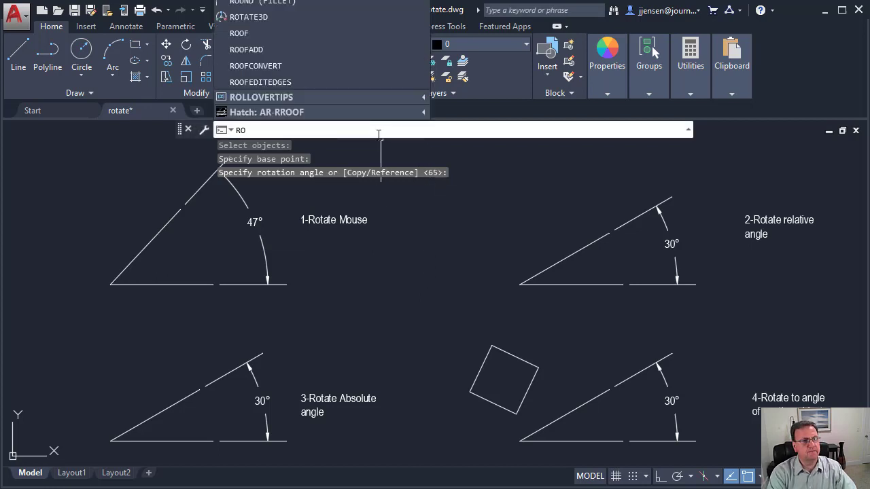
key(BackSpace)
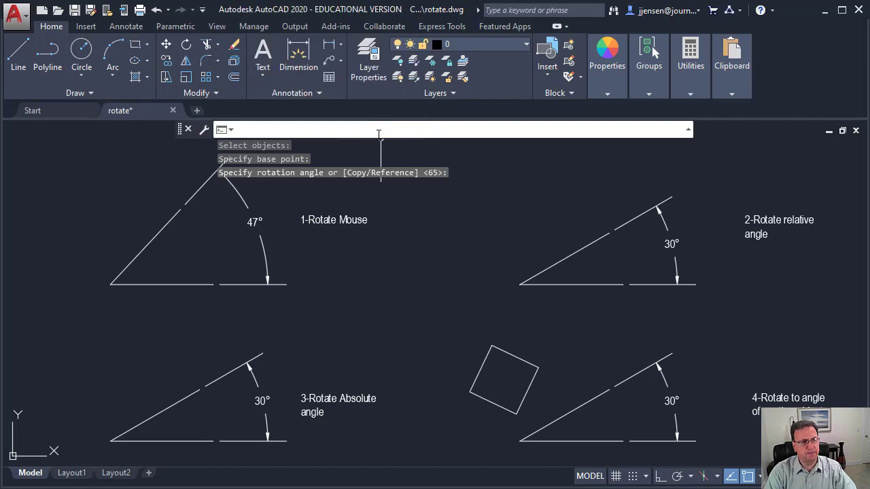
key(Up)
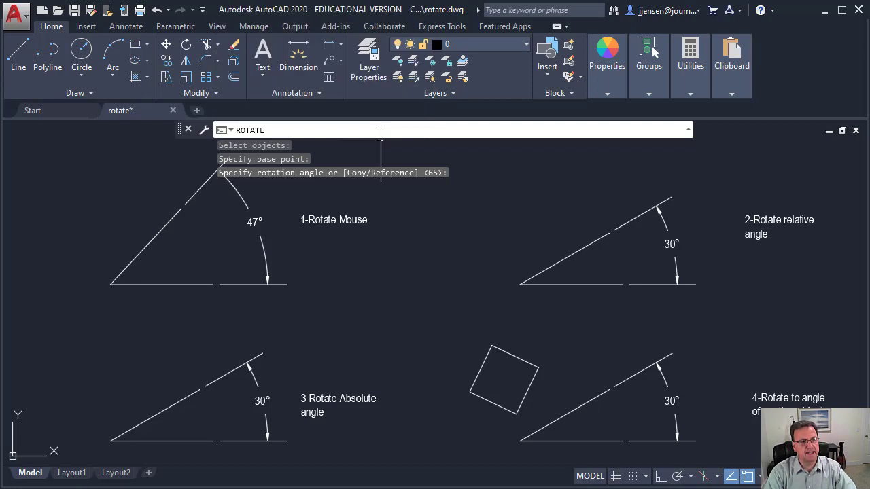
key(Return)
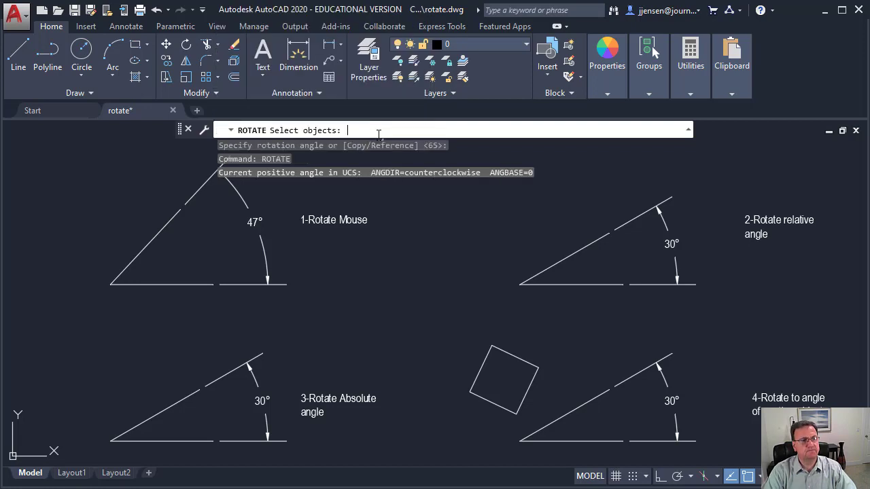
click(592, 245)
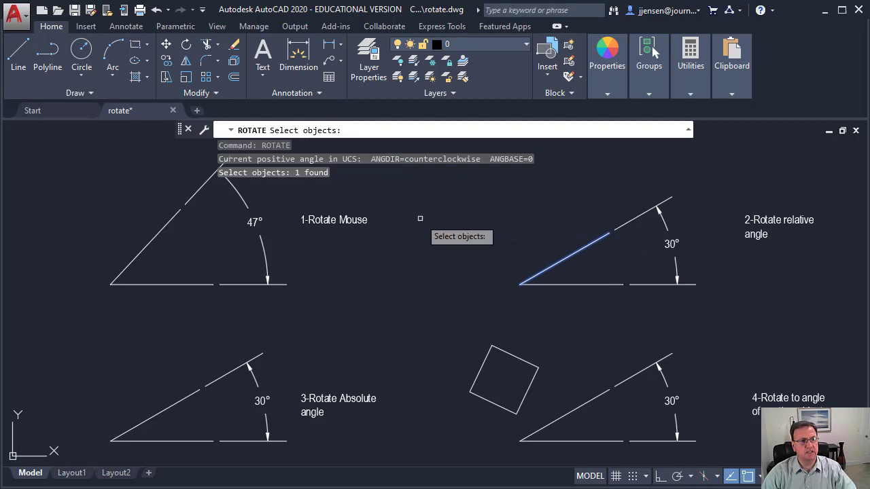
key(Return)
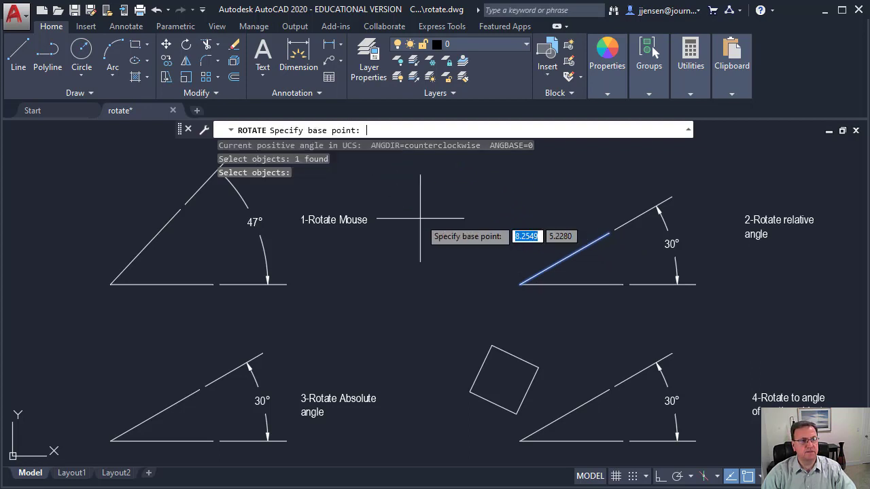
click(520, 284)
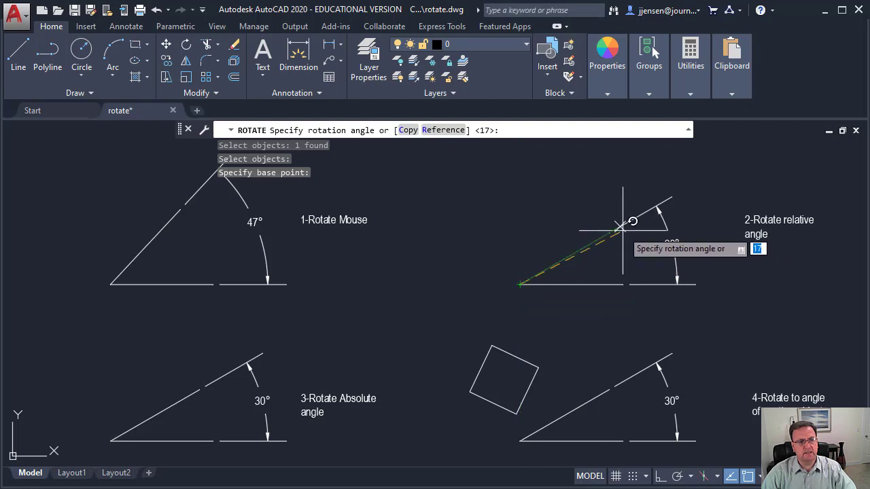
text(6)
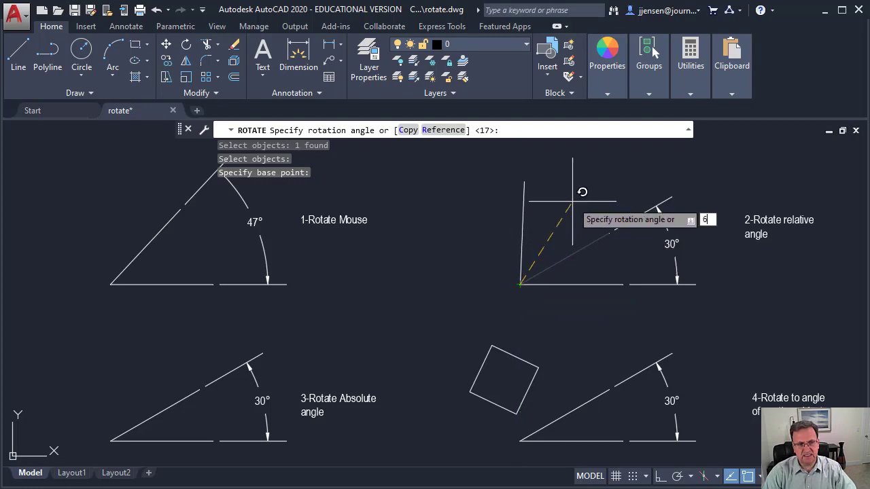
text(0)
key(Return)
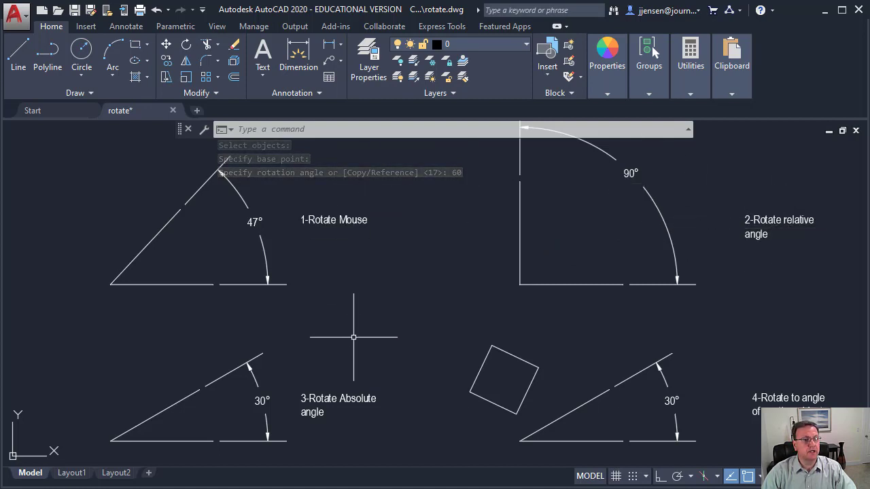
With RO and a Reference angle measured along the line, set the absolute-angle example's line to 90°.
click(323, 130)
text(ro)
key(Return)
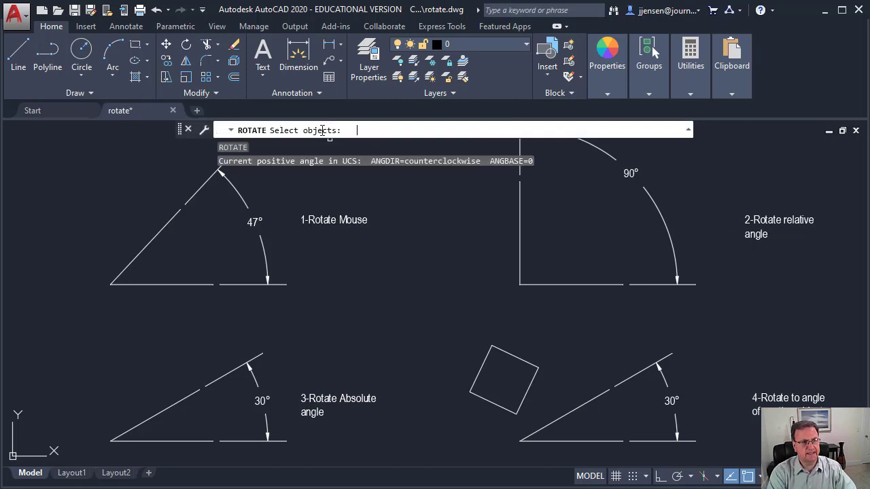
click(180, 400)
key(Return)
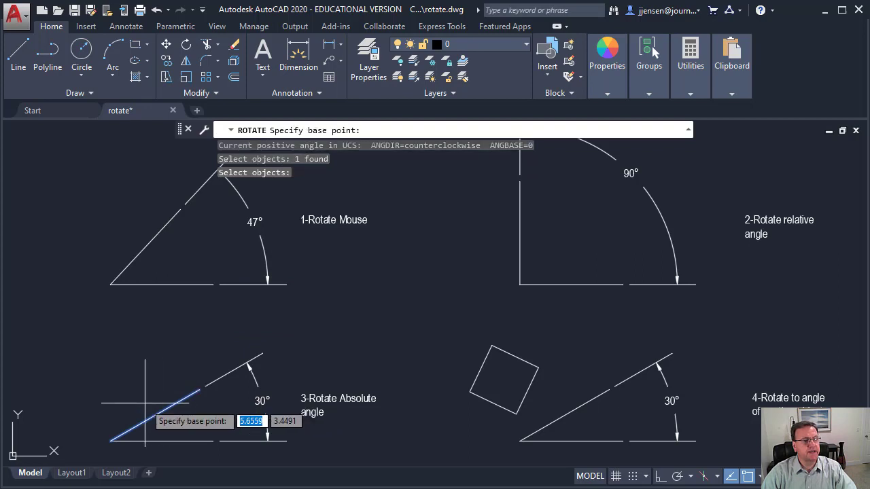
click(110, 441)
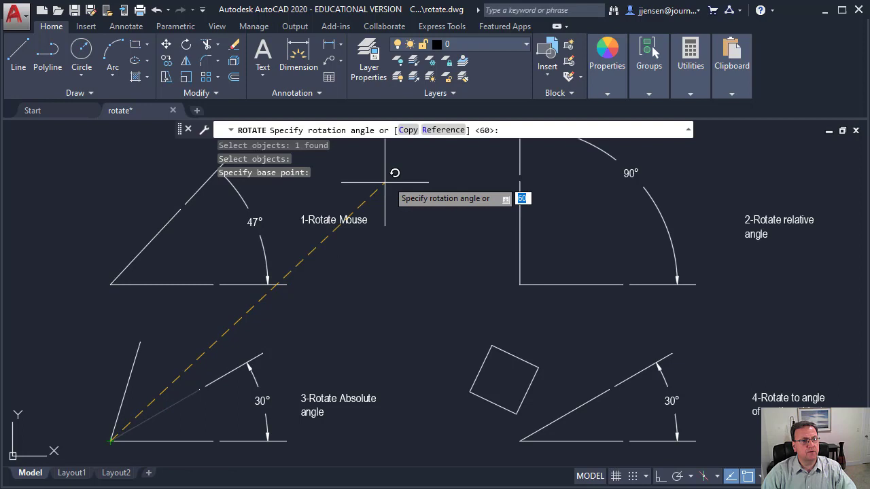
click(442, 132)
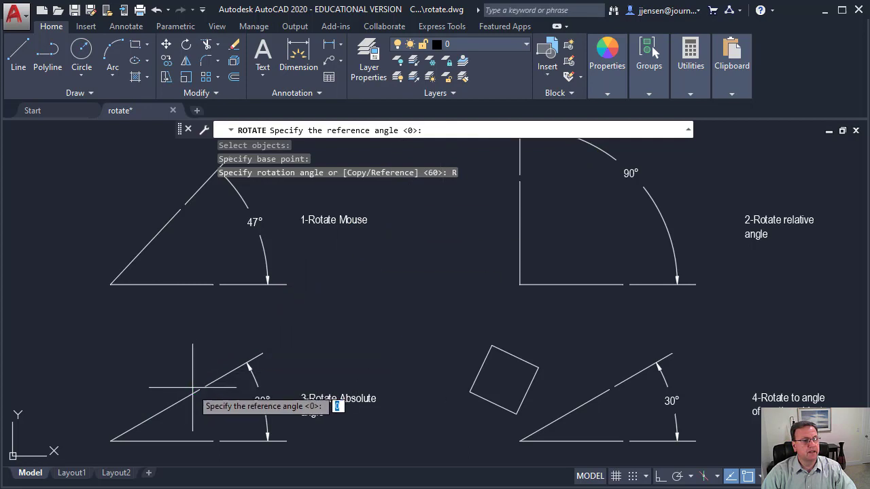
click(111, 441)
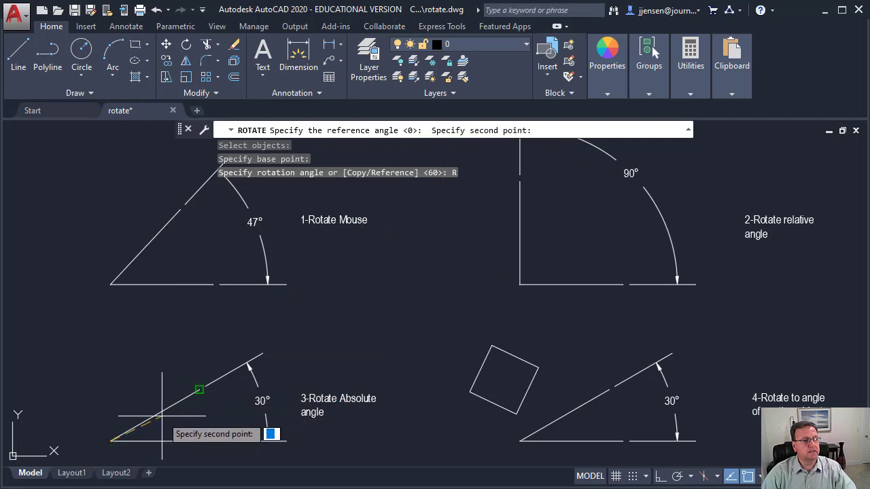
click(200, 389)
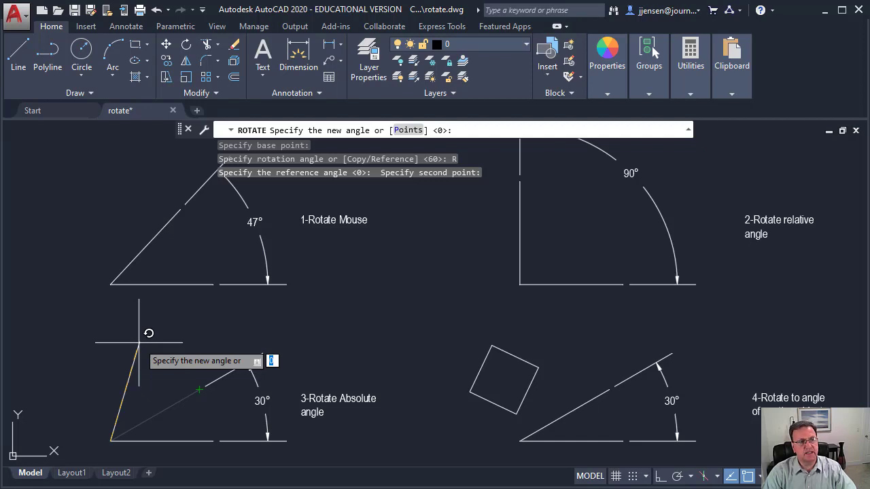
text(90)
key(Return)
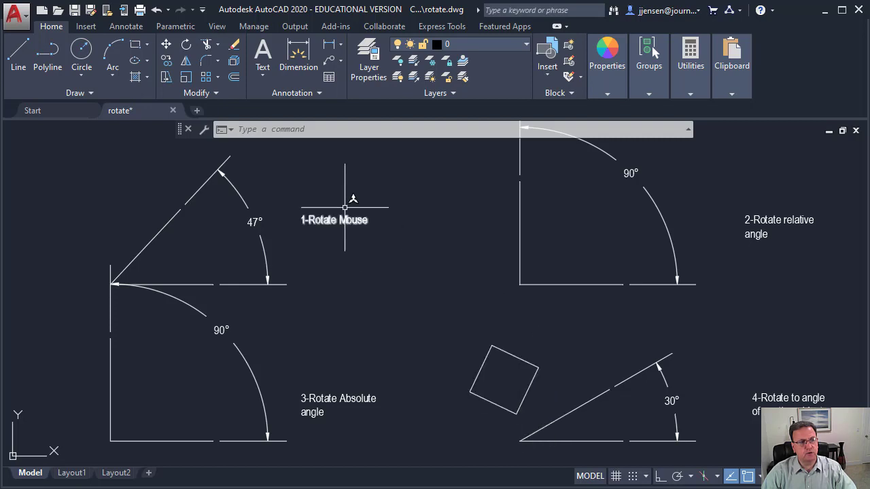
Start RO on the sloped line beside the square, pivoting on its lower endpoint.
click(302, 128)
text(r)
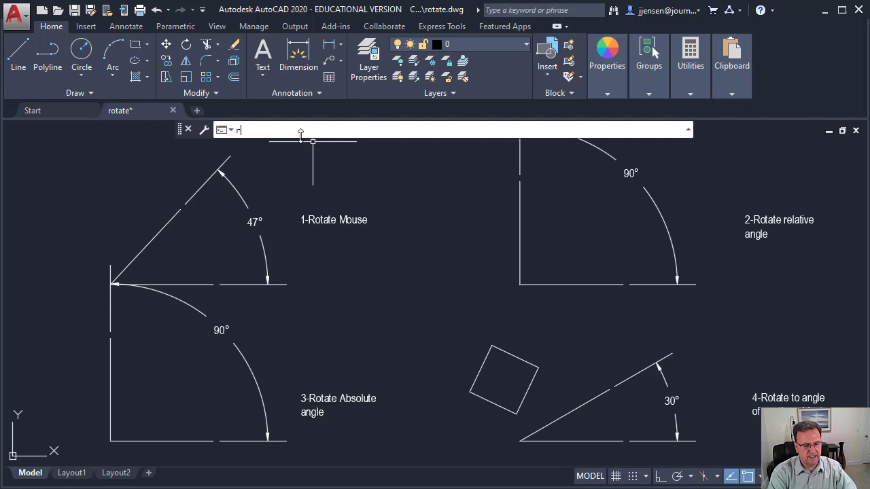
text(o)
key(Return)
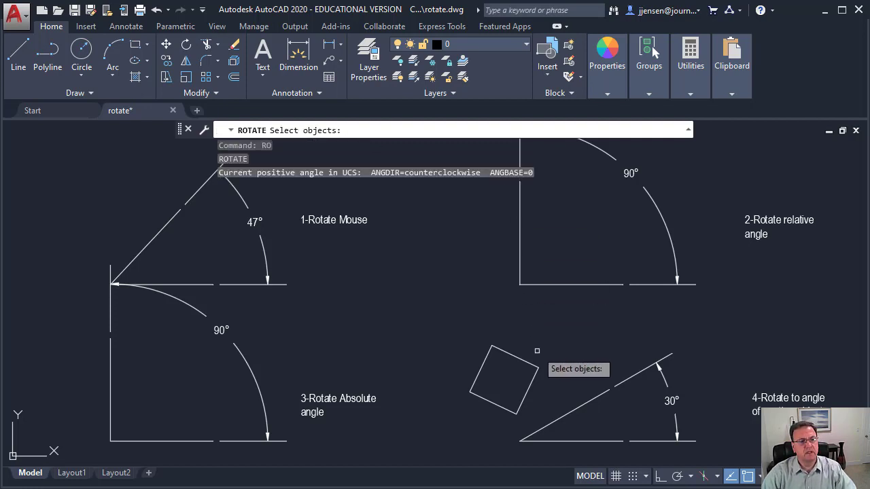
click(572, 408)
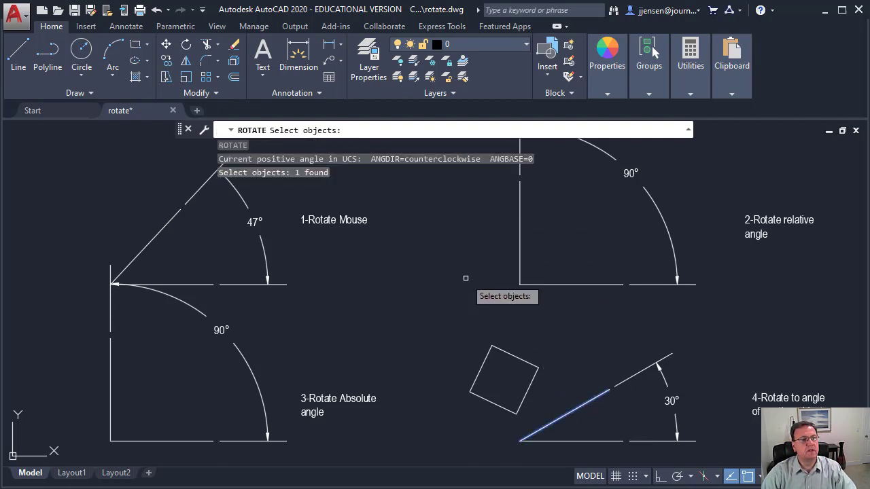
key(Return)
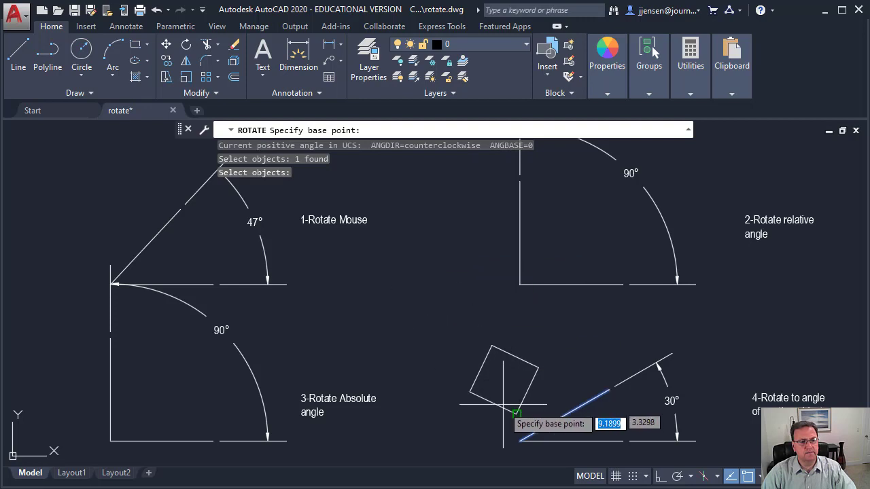
click(520, 440)
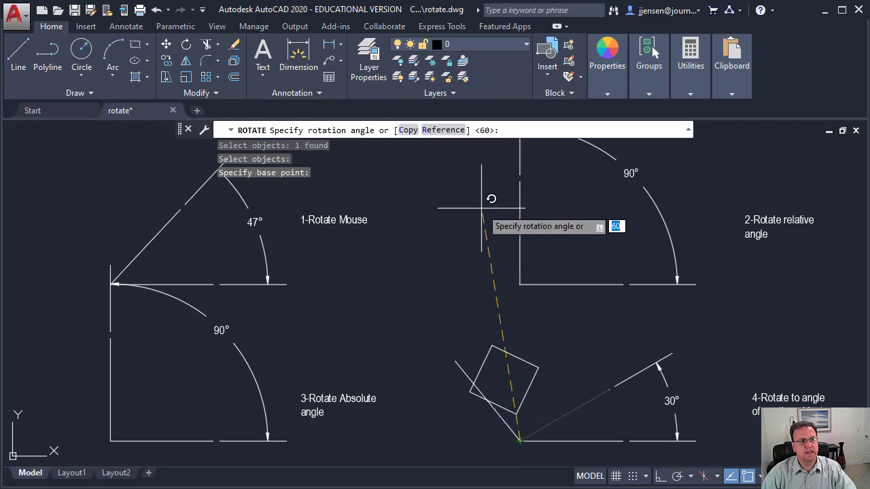
Use Reference and Points to align the line with the square's side, leaving it at 65°.
click(443, 130)
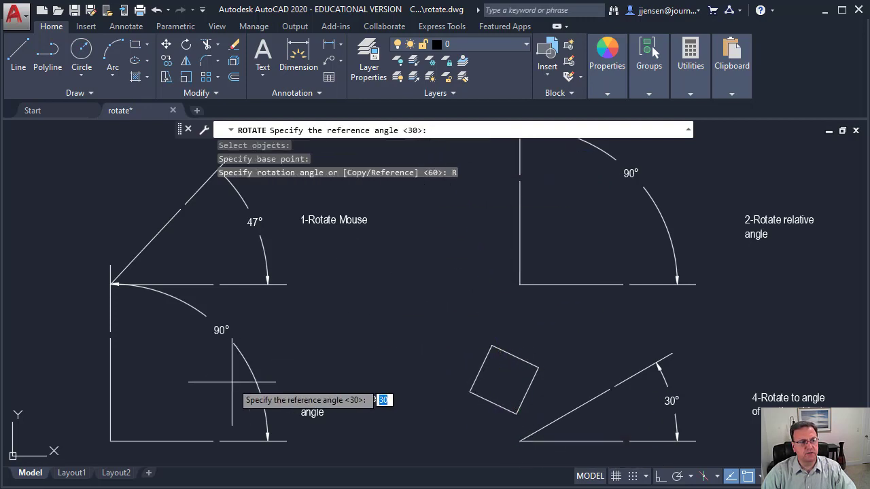
click(521, 440)
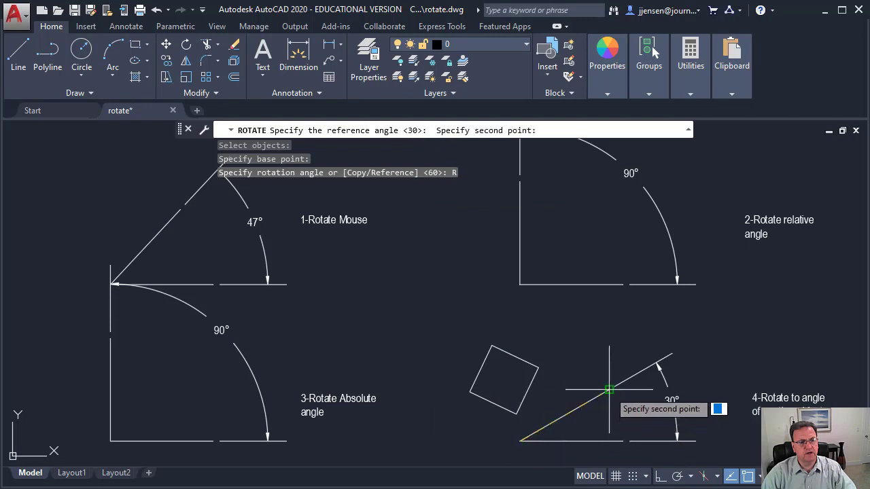
click(609, 390)
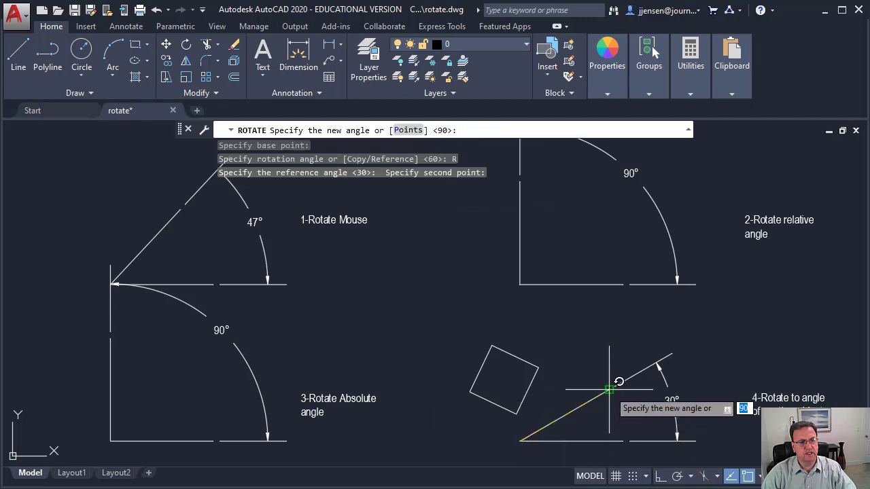
click(409, 129)
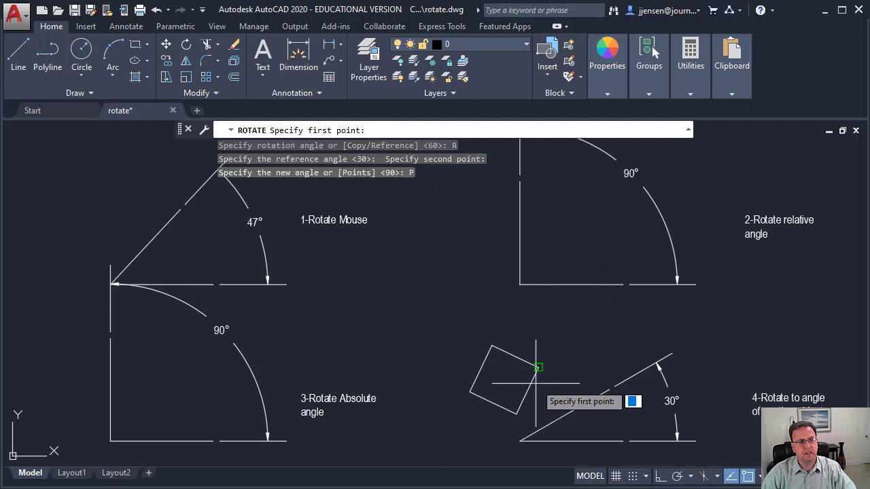
click(518, 412)
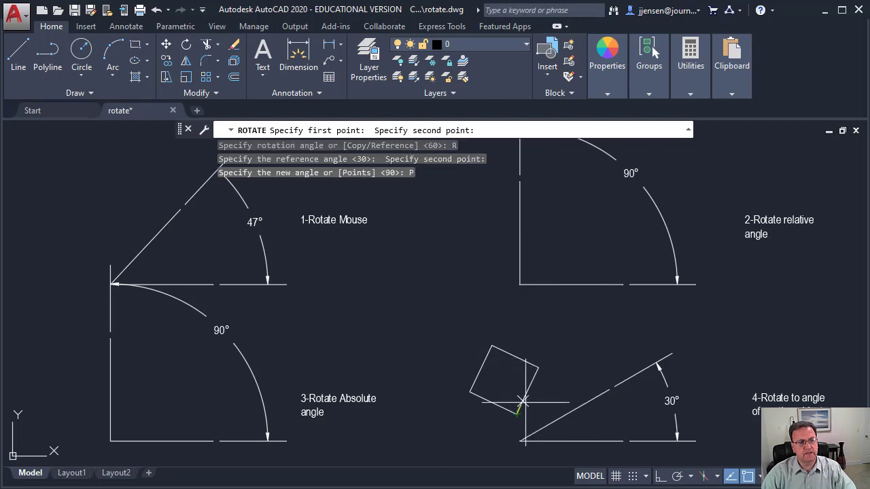
click(540, 365)
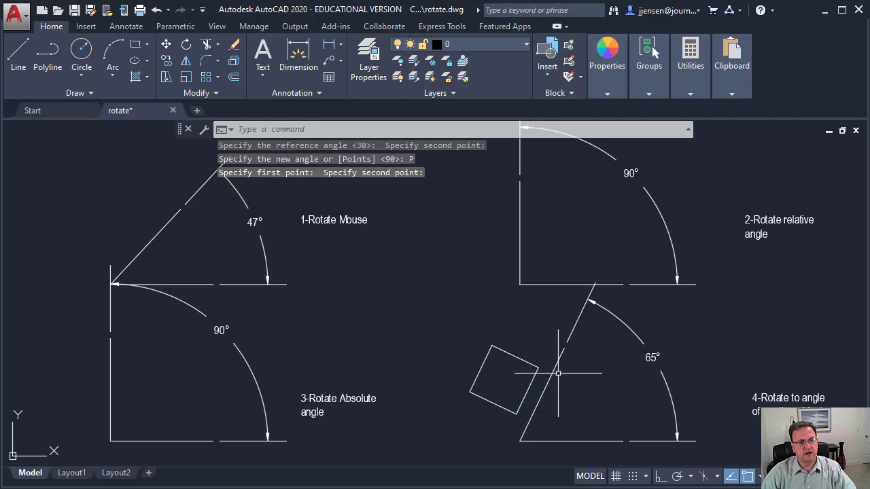